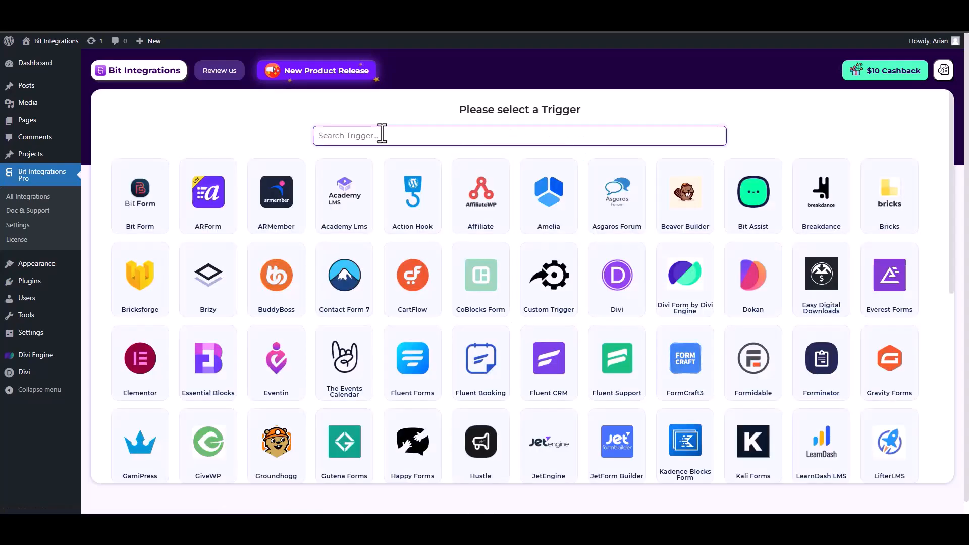
- Choose Divi Form by Divi Engine as the trigger and start fetching its form submission
type("divi")
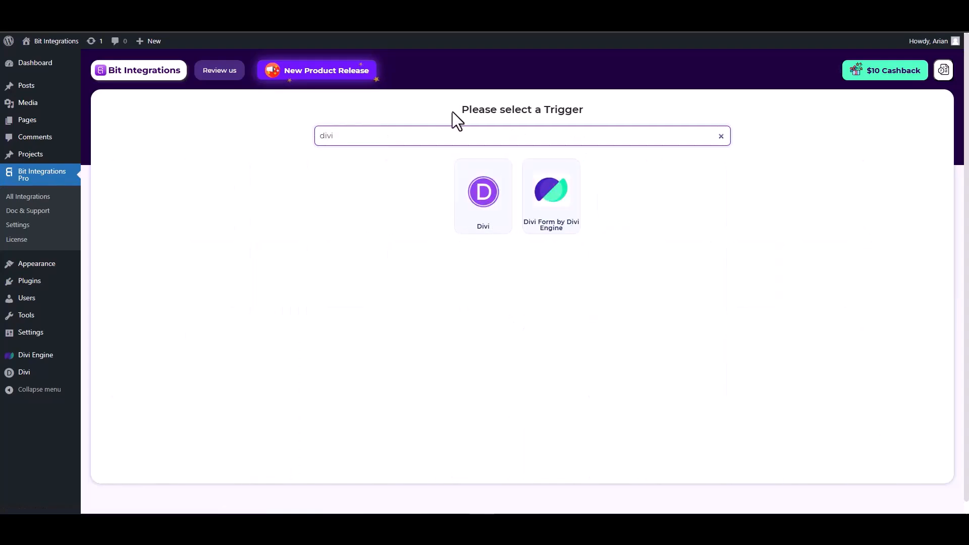
left_click(563, 210)
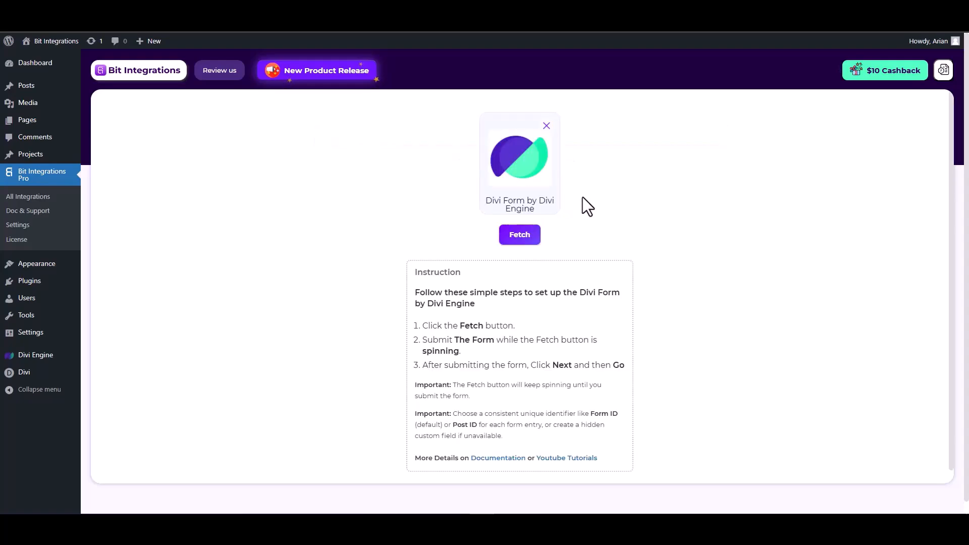
left_click(519, 239)
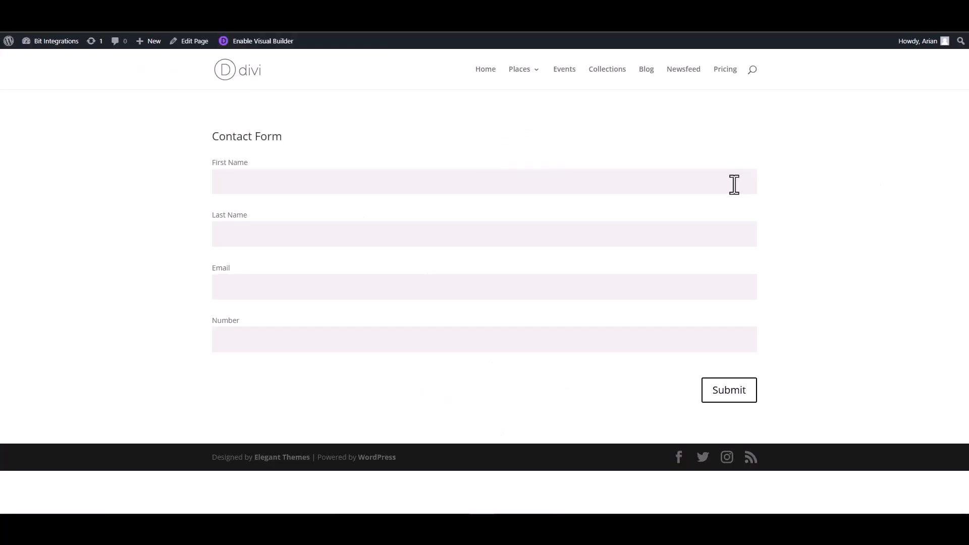
- On the Divi site's contact form page, fill in first name test, last name test-1, an e-mail and a contact number, and submit
left_click(736, 184)
left_click(671, 240)
left_click(720, 287)
left_click(683, 339)
type("1234567")
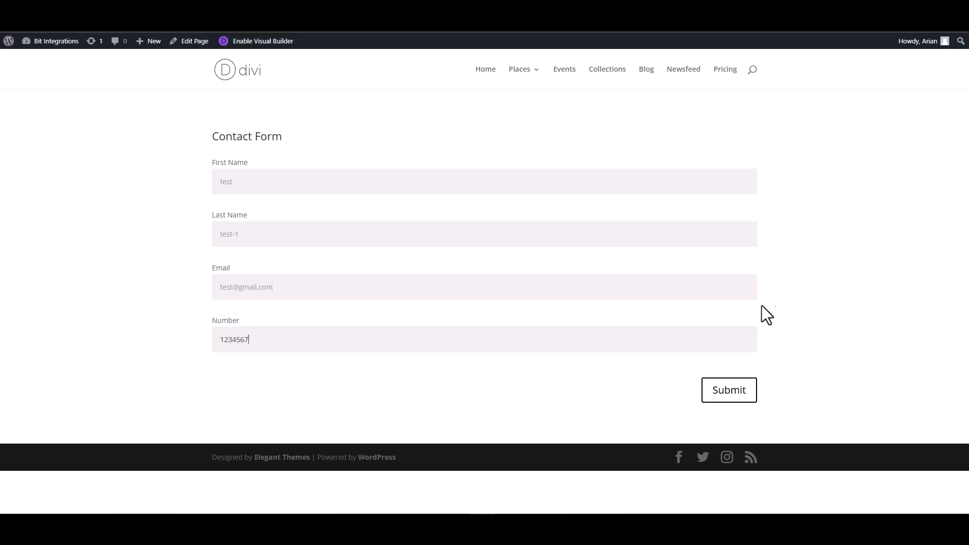
left_click(742, 398)
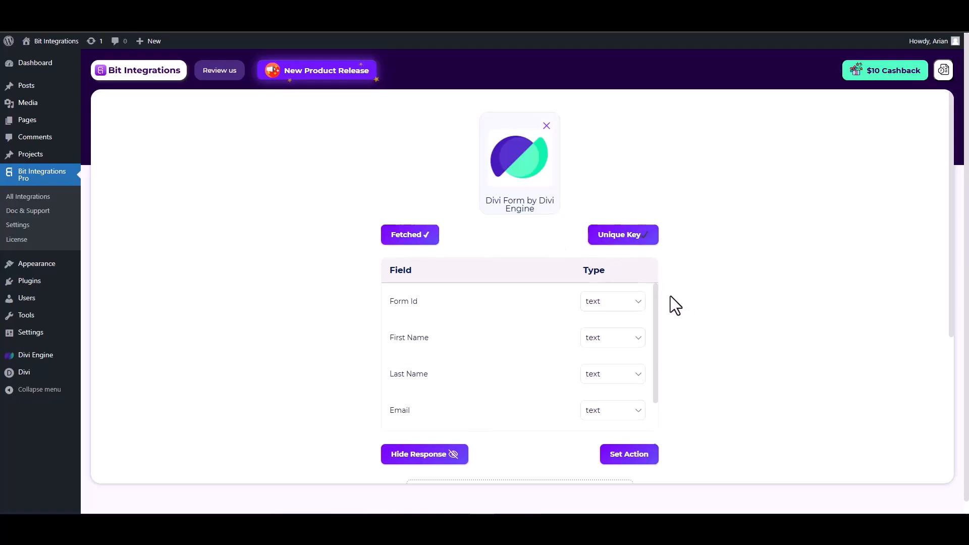
- Set the fetched Email field's type to email and the Number field's type to number
scroll(670, 295, "down", 1)
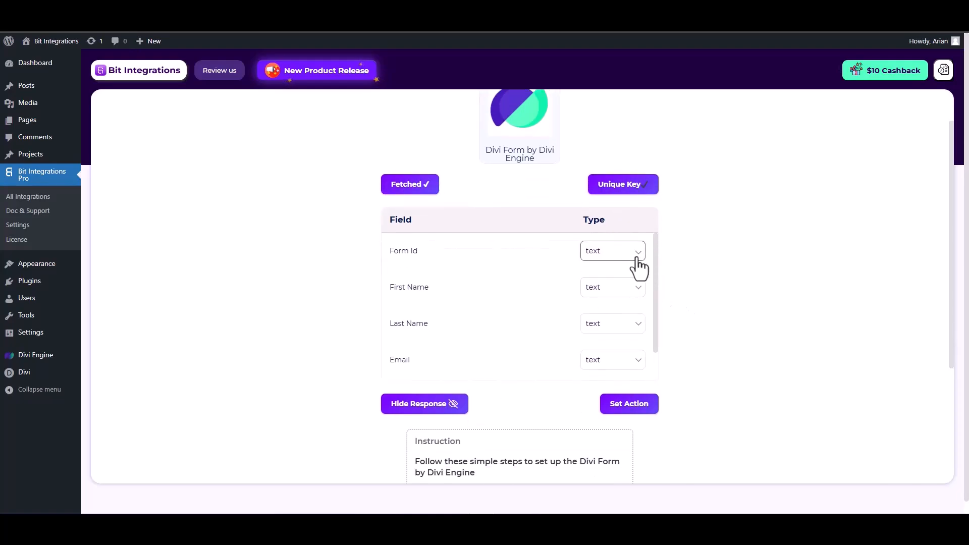
scroll(543, 305, "down", 1)
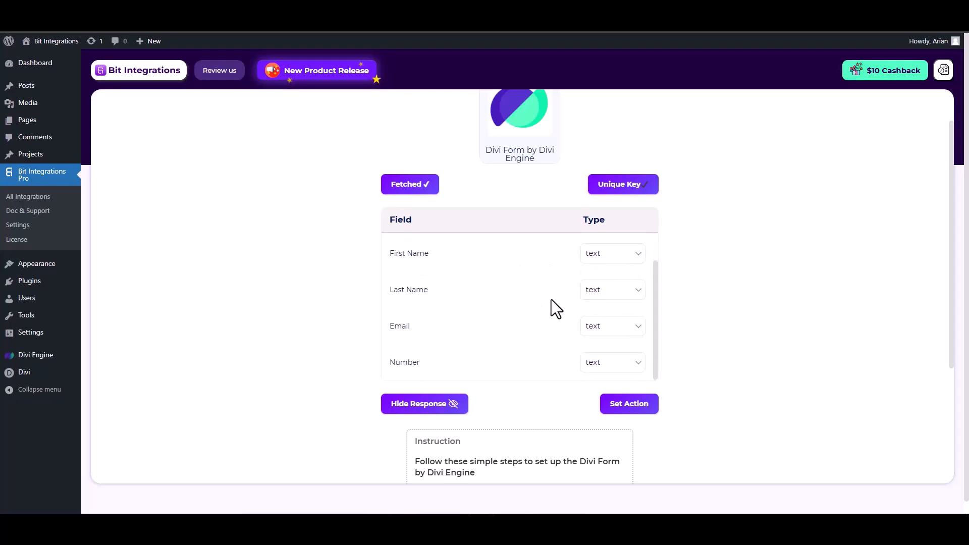
left_click(603, 327)
left_click(592, 133)
scroll(570, 339, "down", 1)
left_click(612, 313)
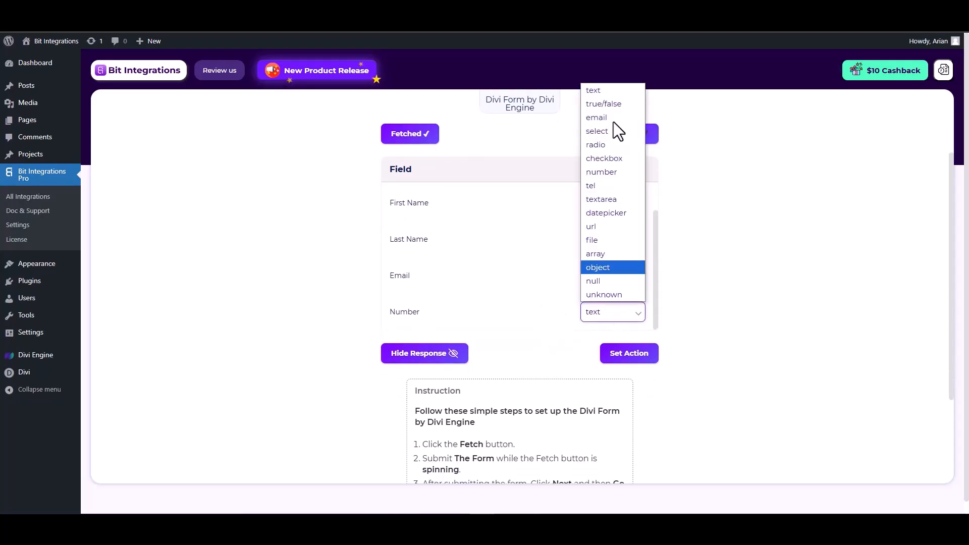
left_click(604, 174)
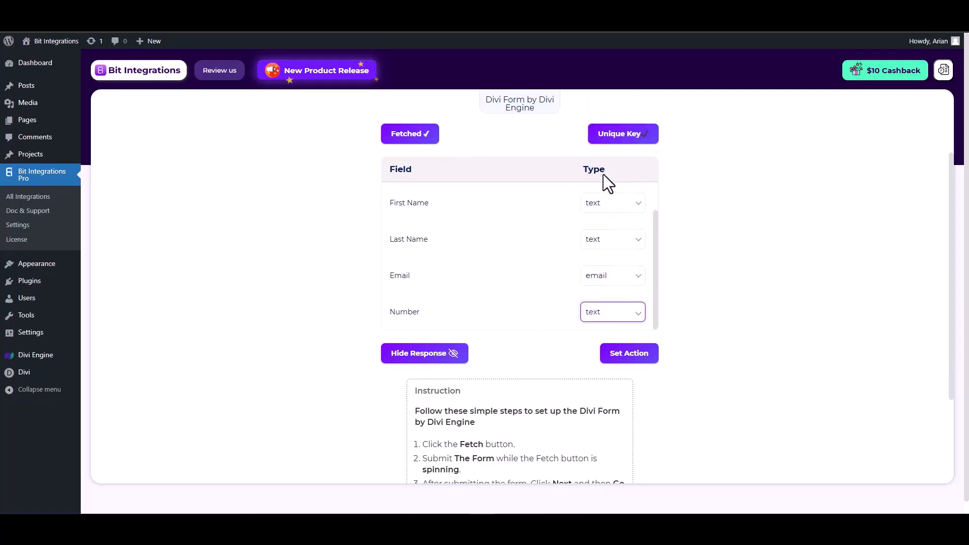
- Proceed to the action selection and choose OneHashCRM as the action
left_click(628, 353)
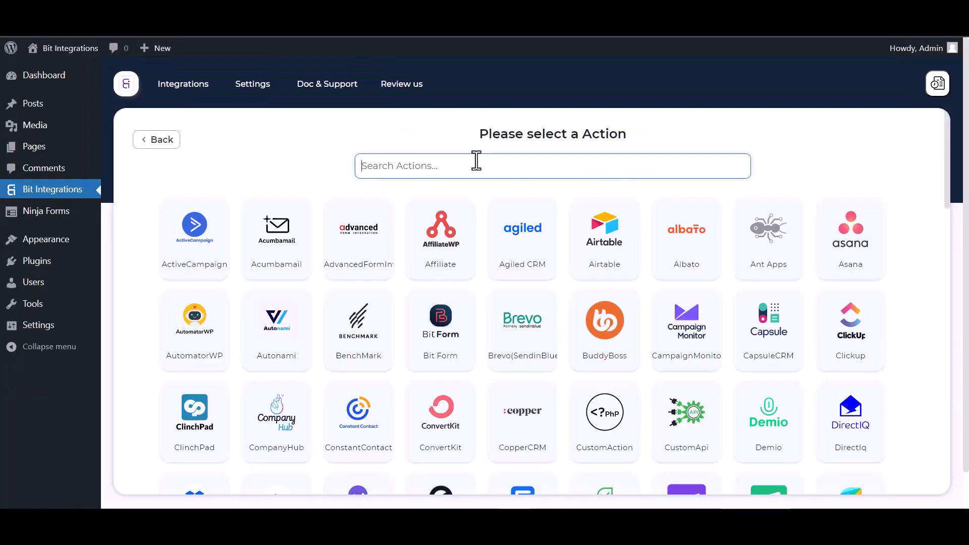
type("one")
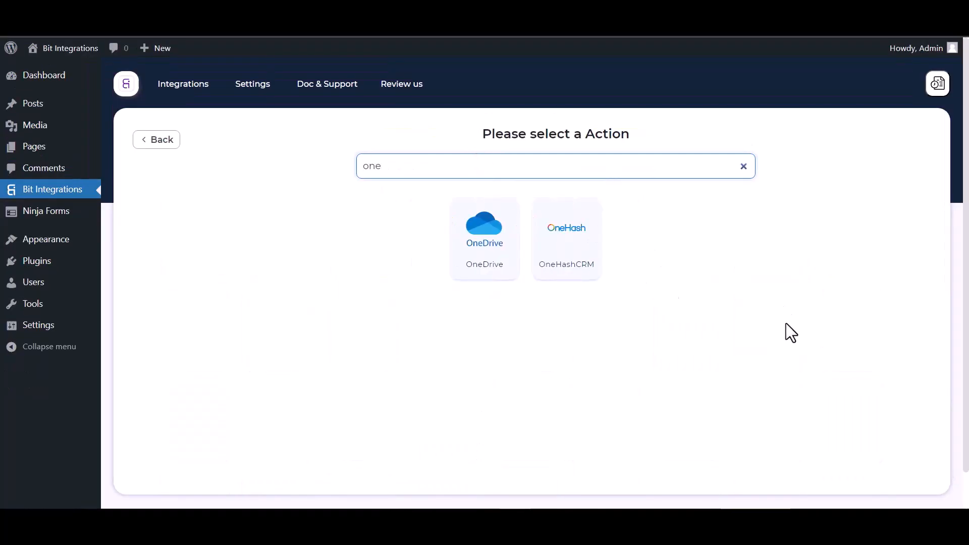
left_click(564, 259)
- Enter the OneHash account's subdomain in the Access API URL
left_click(232, 278)
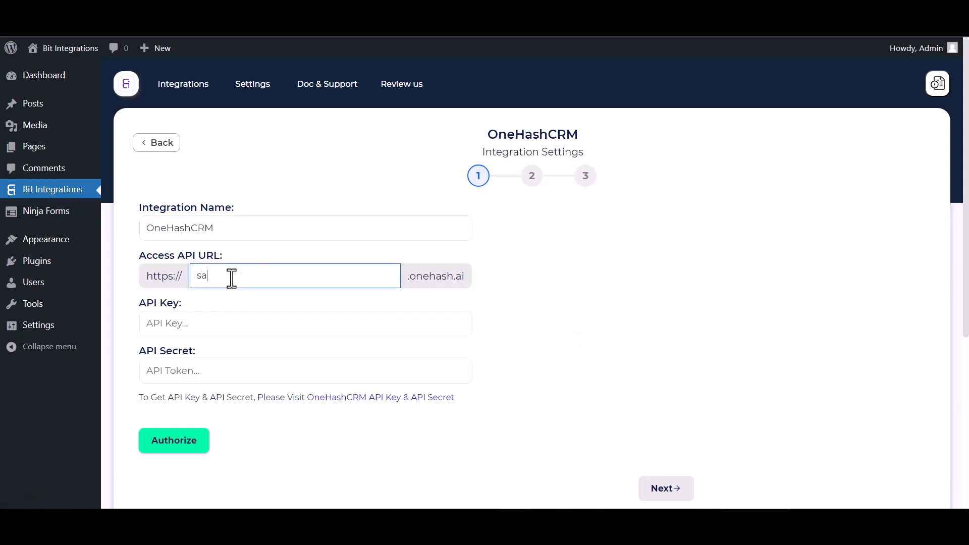
left_click(218, 331)
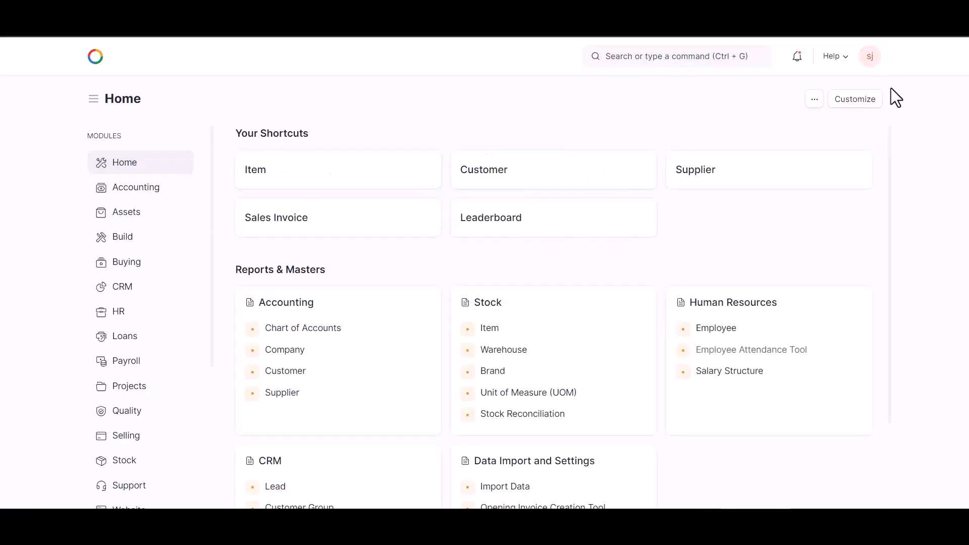
- Switch to OneHash, open the account's user settings and expand the API Access section
left_click(867, 58)
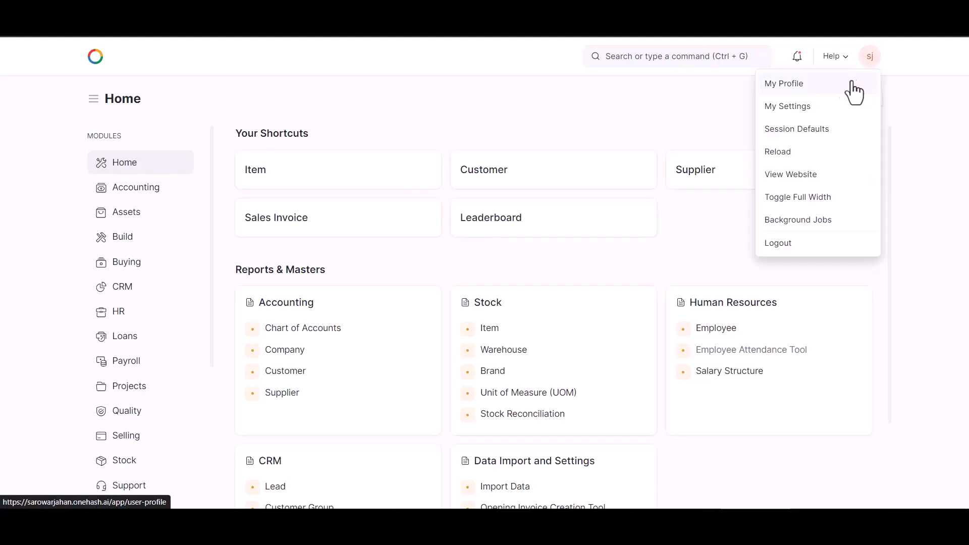
left_click(807, 107)
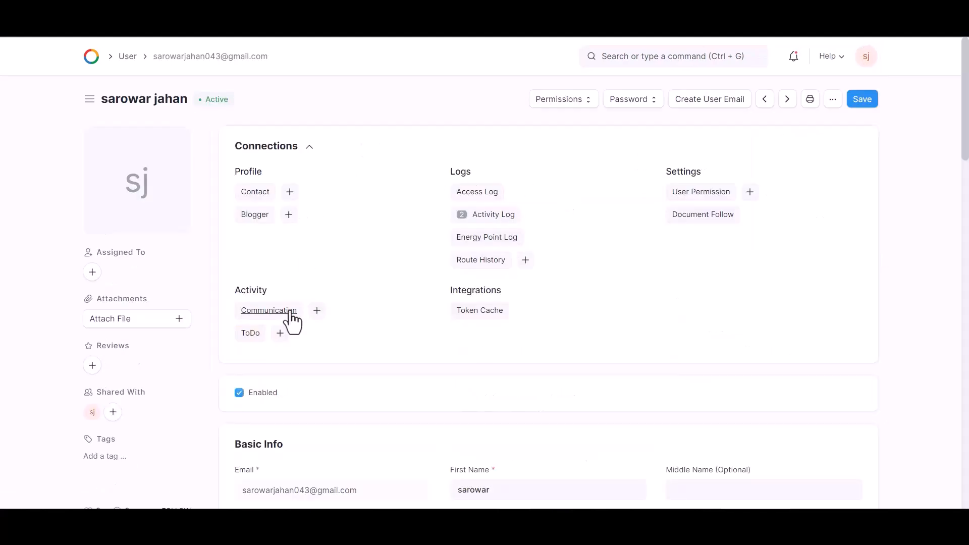
scroll(452, 303, "down", 5)
scroll(453, 298, "down", 15)
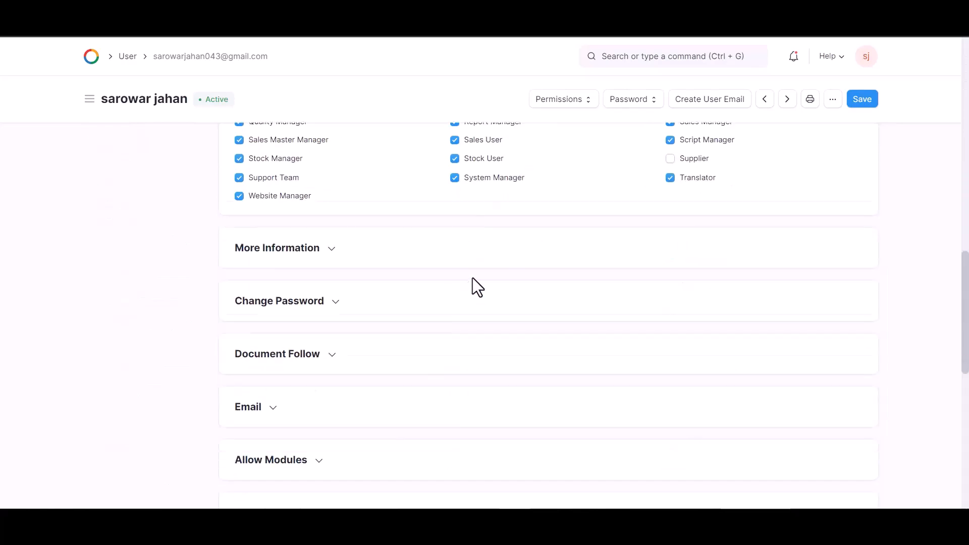
scroll(458, 293, "down", 5)
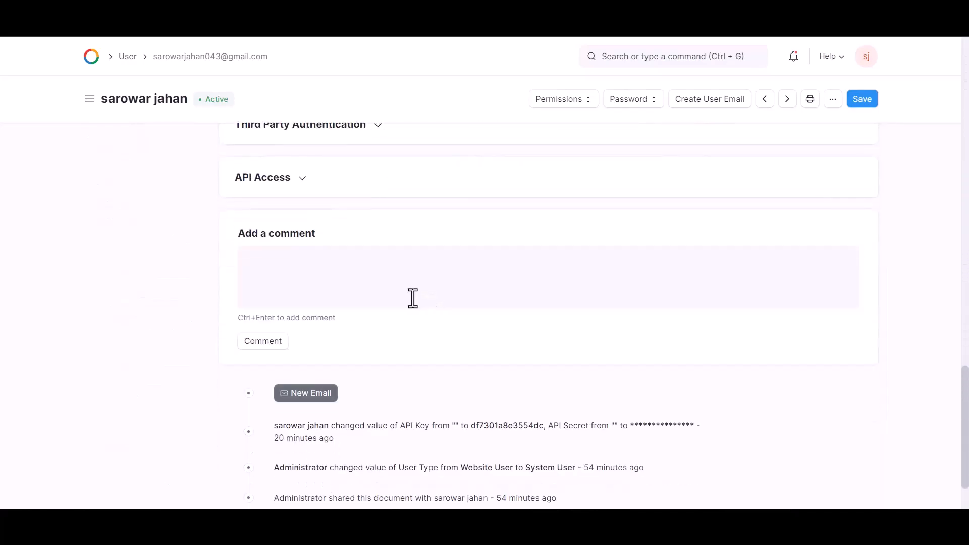
left_click(299, 185)
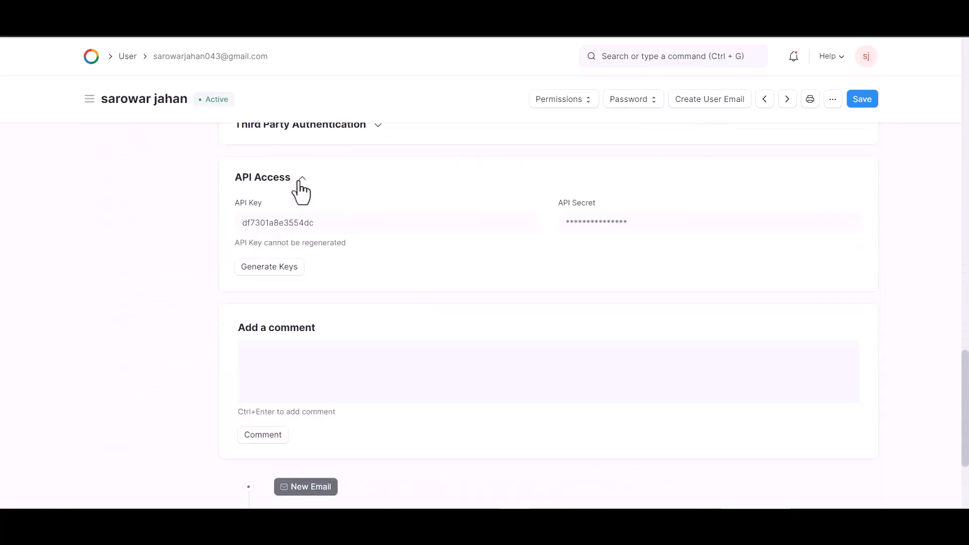
- Generate the API keys, copy the API secret and paste it into API Secret in Bit Integrations
left_click(289, 266)
left_click_drag(463, 110, 386, 114)
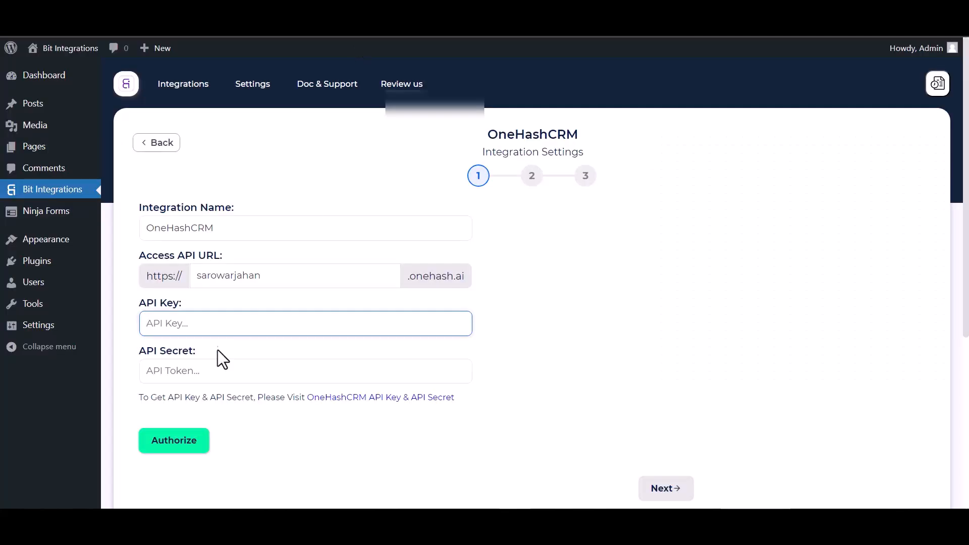
left_click(207, 369)
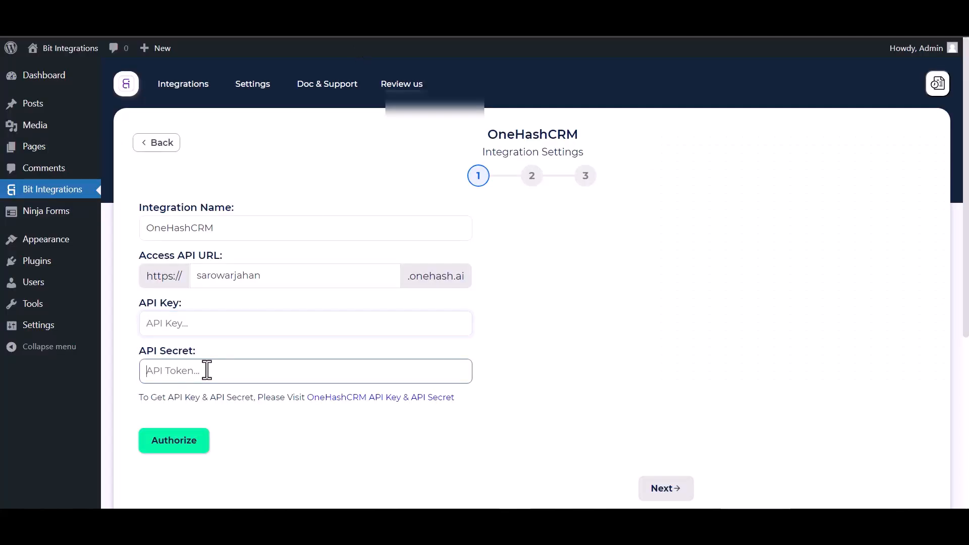
key("ctrl+v")
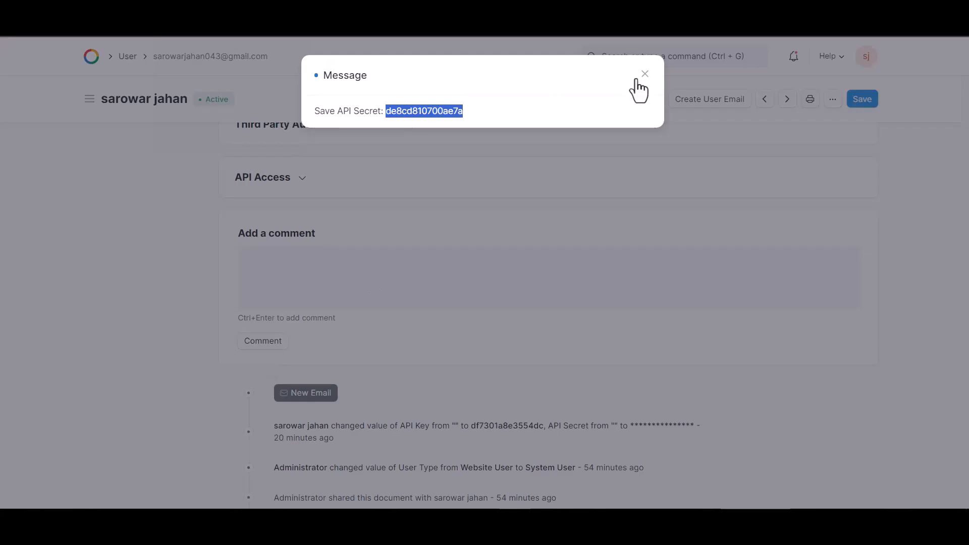
- Copy the API key from OneHash's API Access section, paste it into API Key in Bit Integrations and authorize the connection
left_click(641, 74)
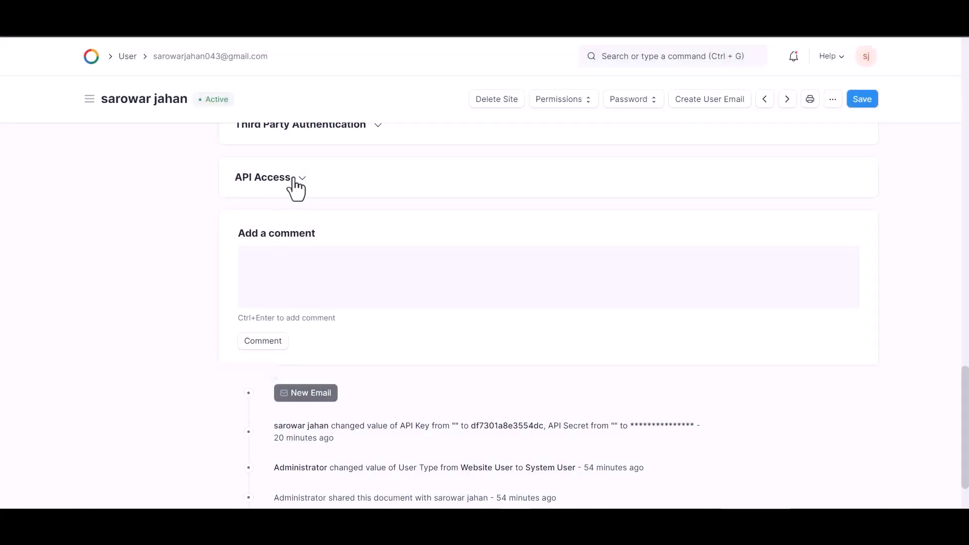
left_click(295, 181)
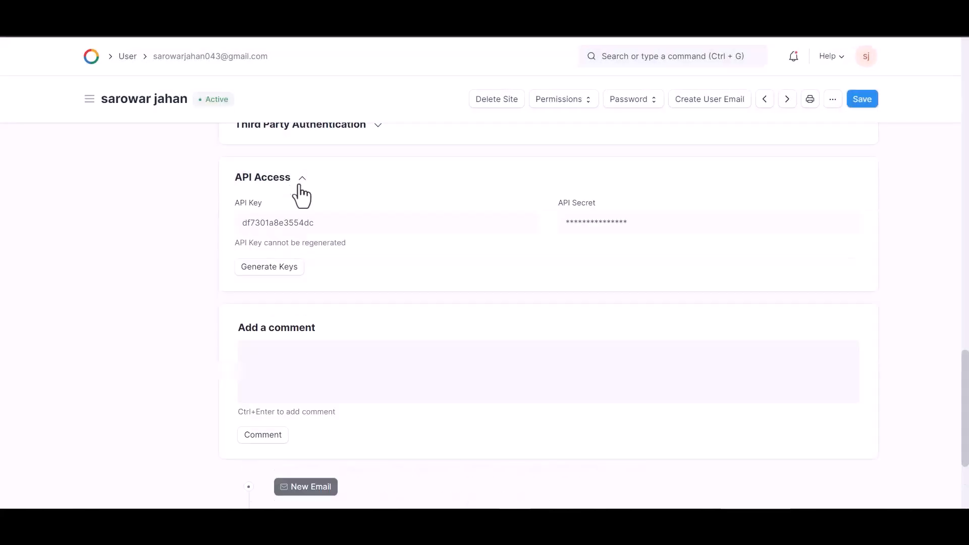
double_click(308, 218)
key("ctrl+c")
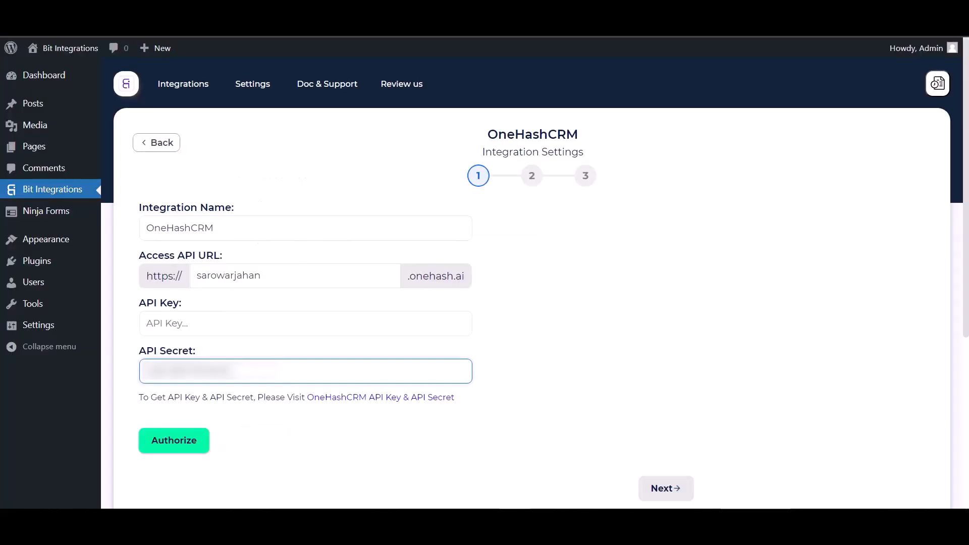
left_click(197, 325)
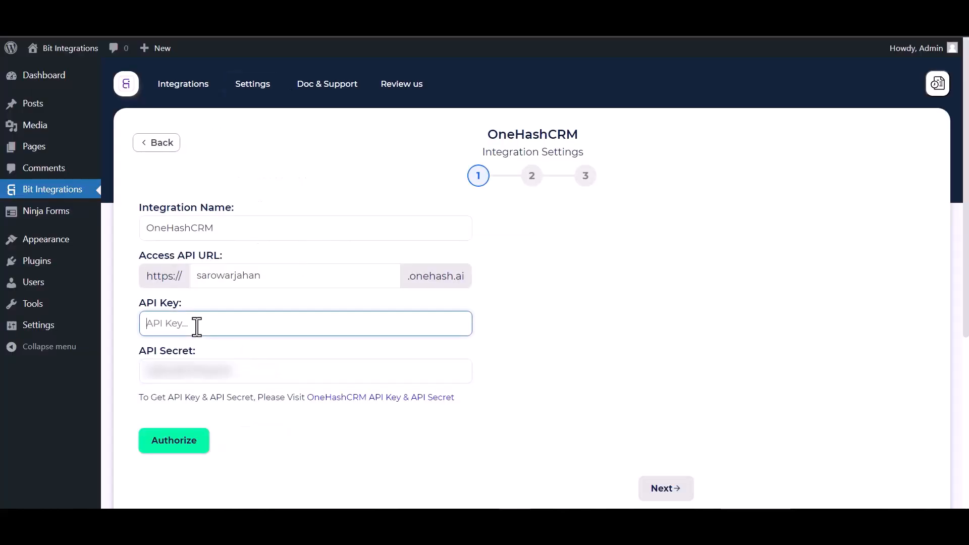
key("ctrl+v")
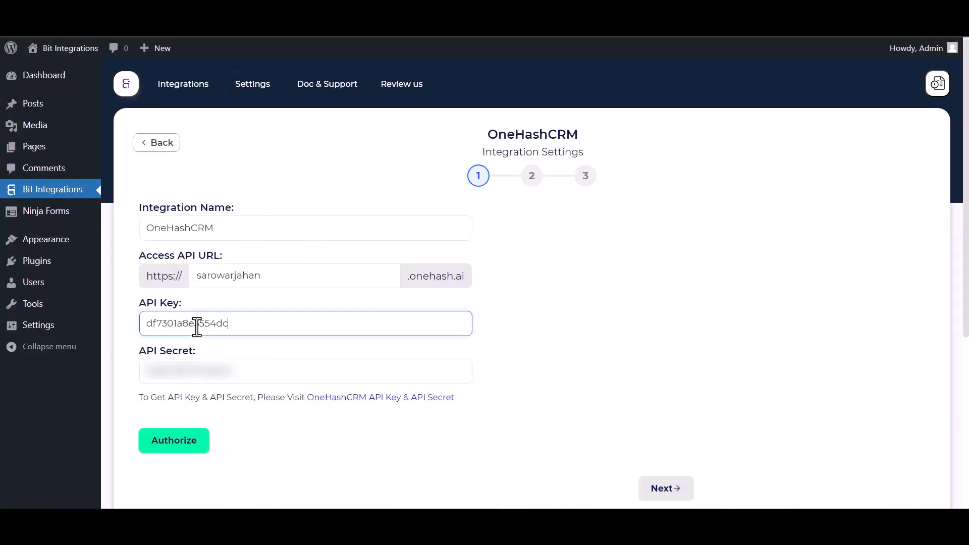
left_click(185, 447)
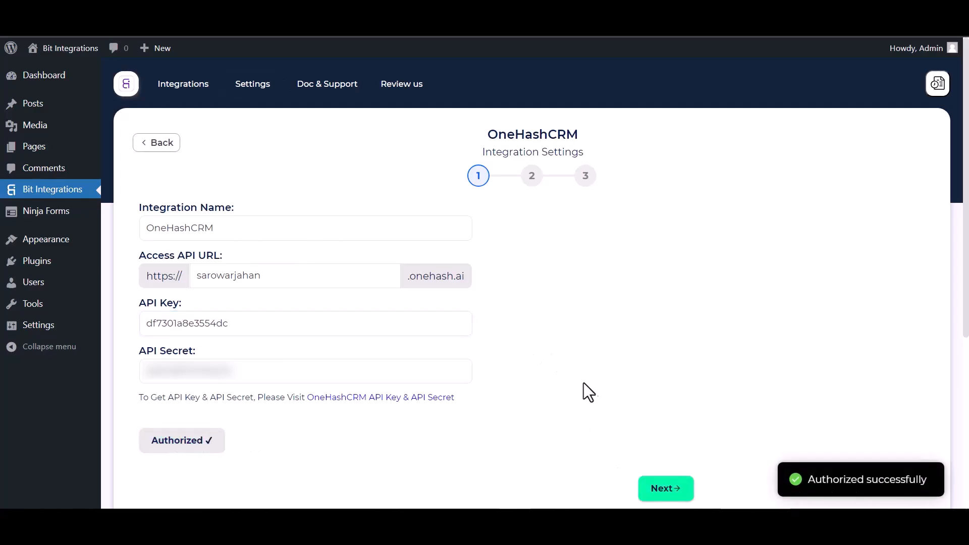
- Continue to the second integration step, select the Create Contact action and map the form's First Name to OneHashCRM's First Name
left_click(658, 495)
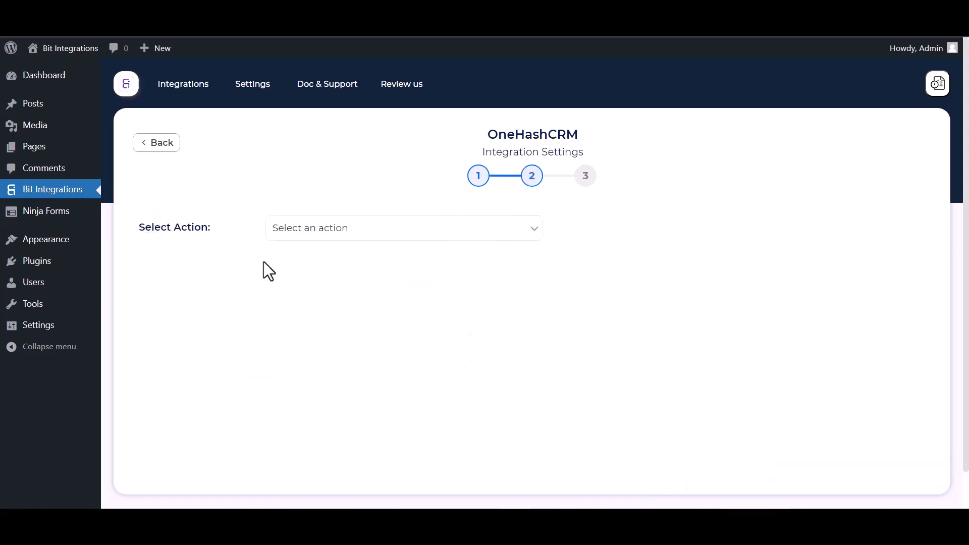
left_click(330, 233)
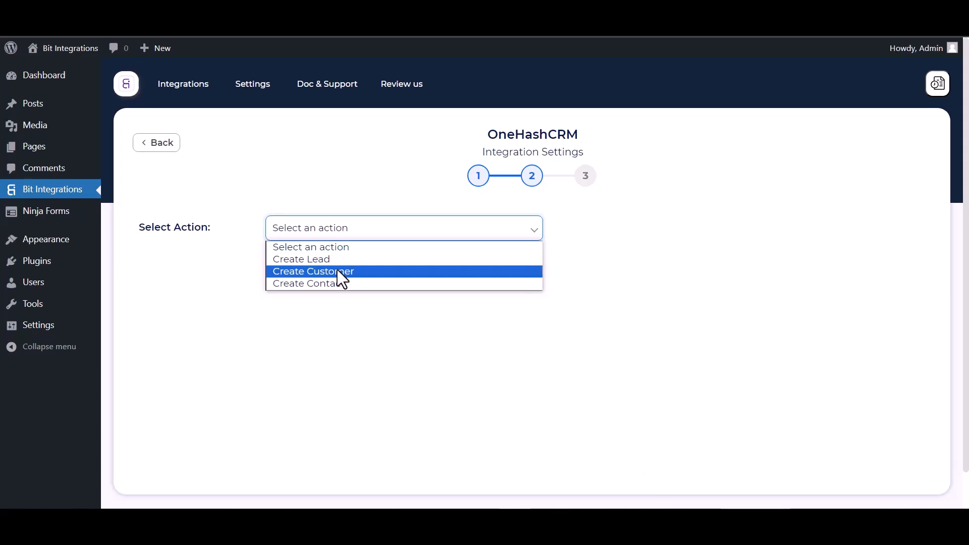
left_click(329, 283)
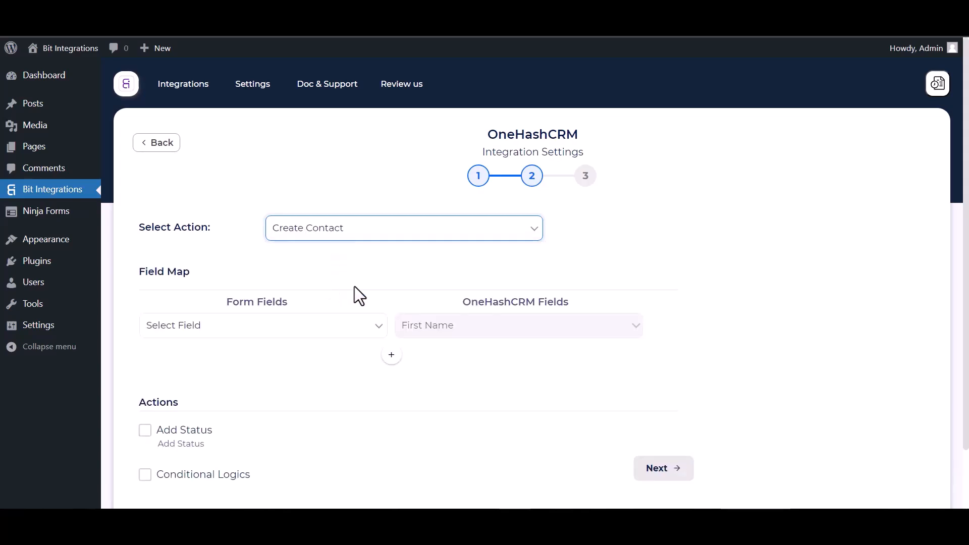
left_click(305, 326)
left_click(225, 368)
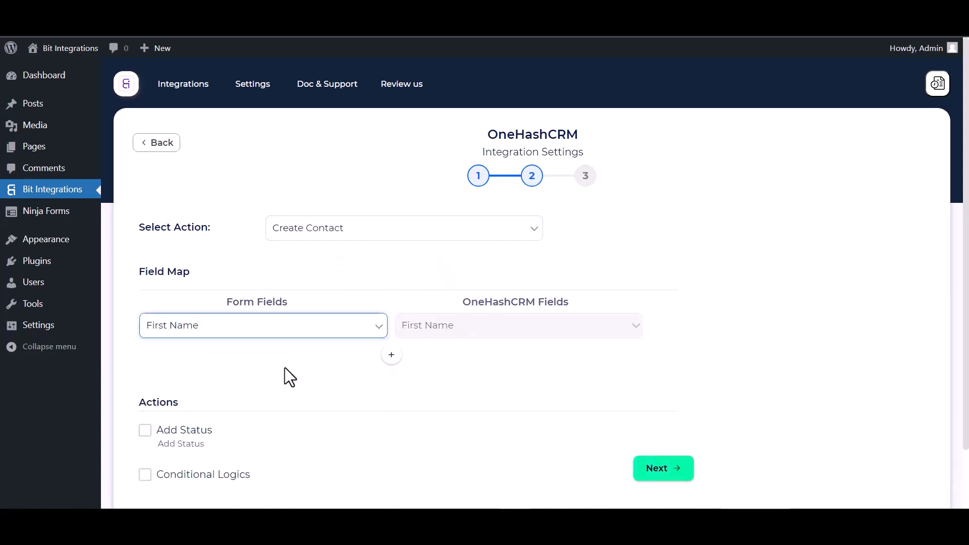
- Add a field mapping row that links the form's Last Name to OneHashCRM's Last Name
left_click(392, 360)
left_click(432, 360)
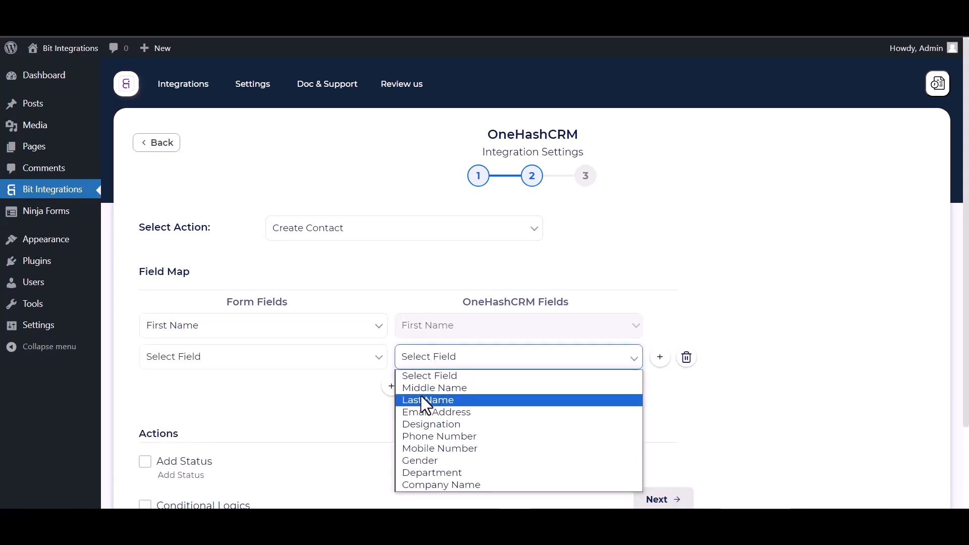
left_click(422, 399)
left_click(273, 359)
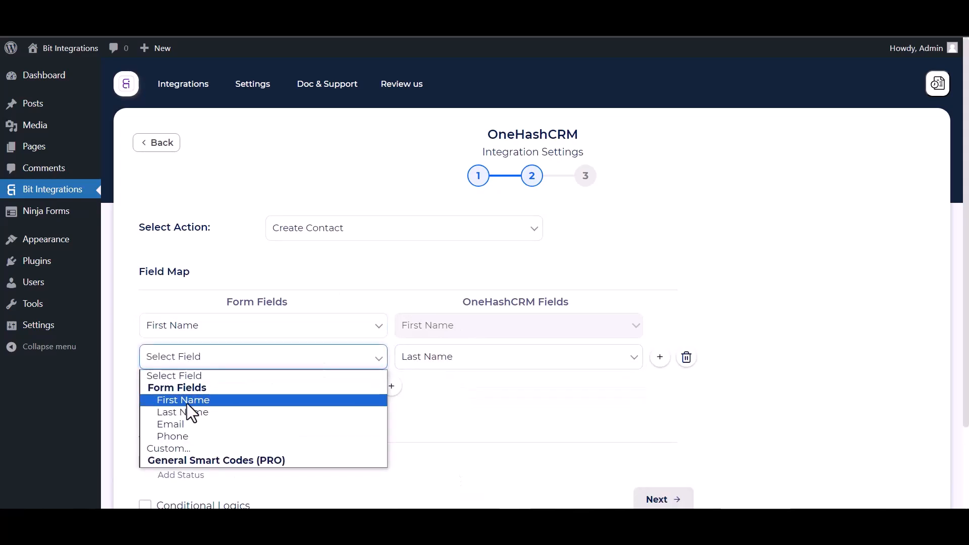
left_click(279, 407)
- Add a field mapping row that links the form's Email to OneHashCRM's Email Address
left_click(391, 387)
left_click(428, 389)
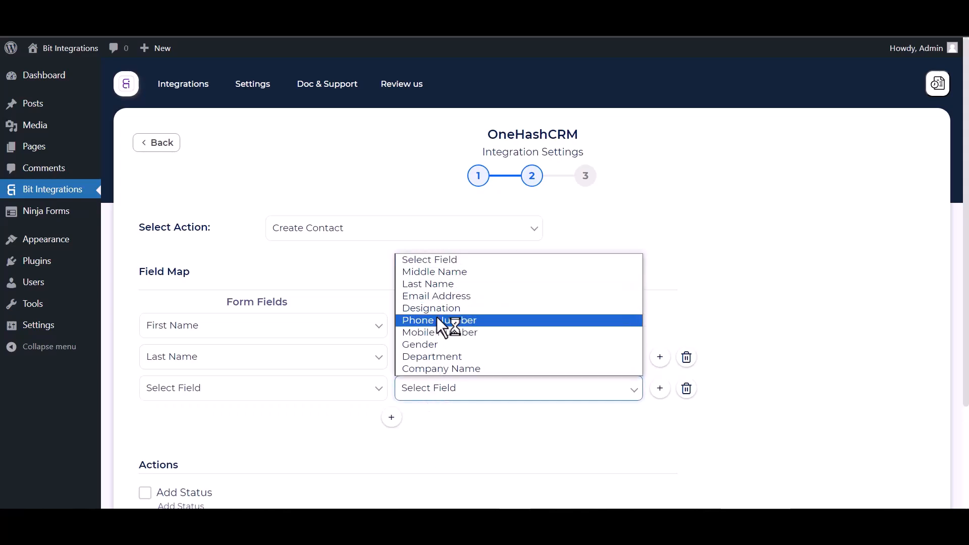
left_click(435, 296)
left_click(345, 393)
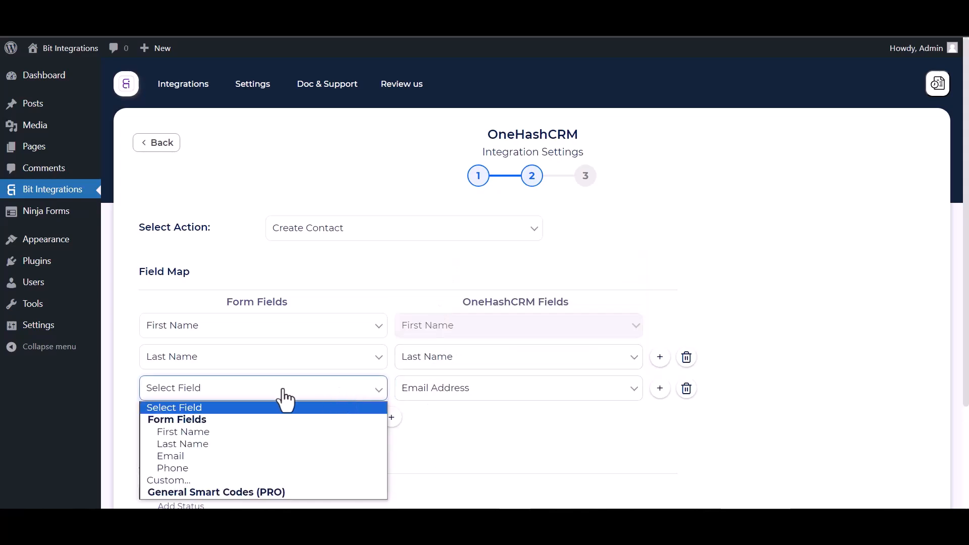
left_click(172, 455)
- Add a field mapping row that links the form's Phone to OneHashCRM's Phone Number
left_click(391, 416)
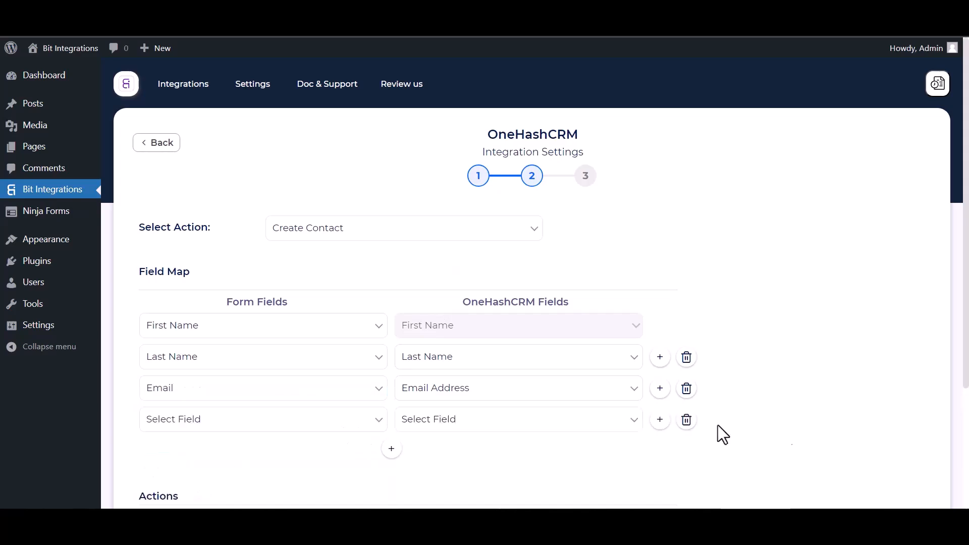
left_click(415, 426)
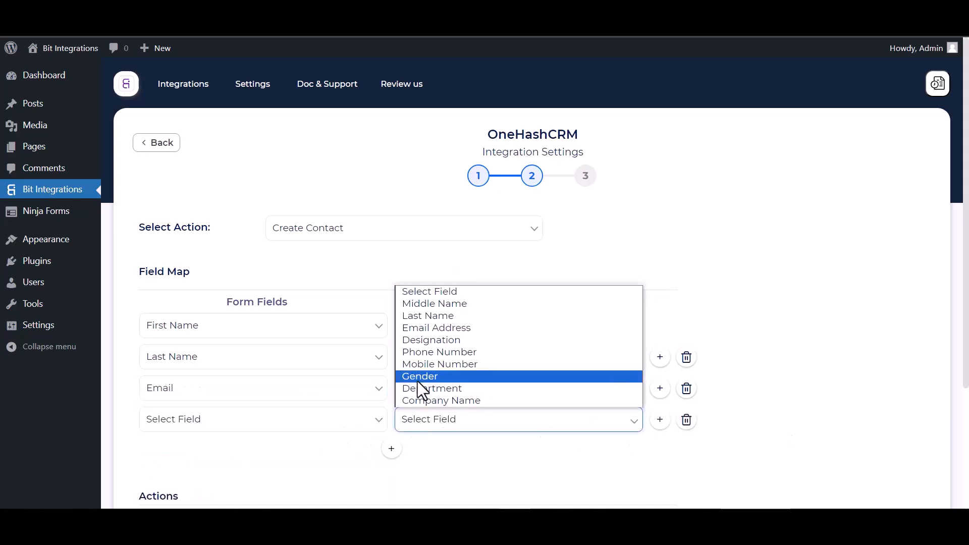
left_click(428, 353)
left_click(320, 429)
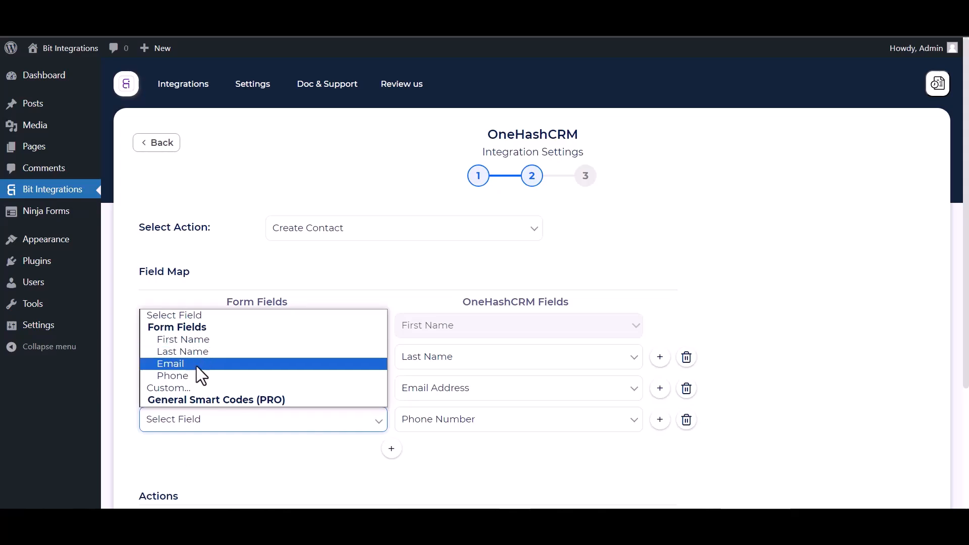
left_click(174, 376)
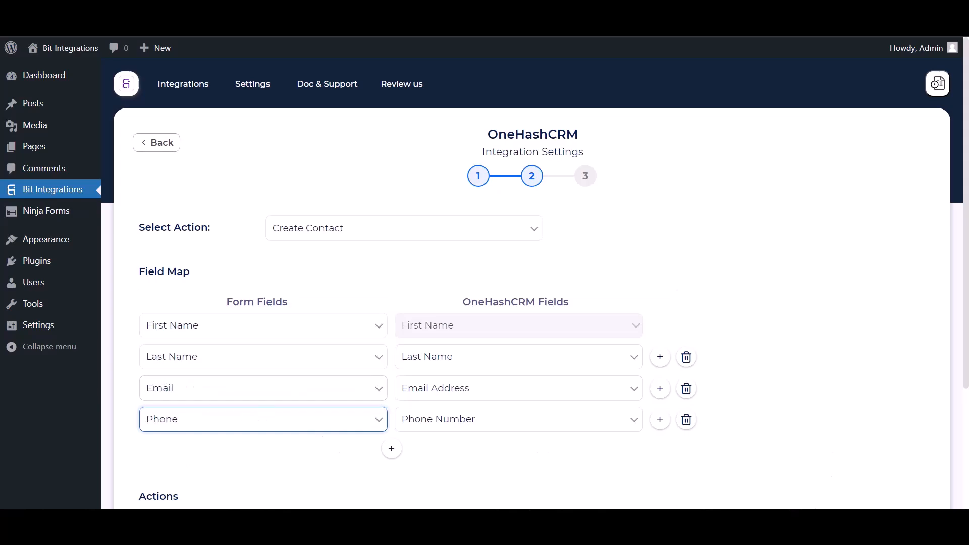
left_click(714, 306)
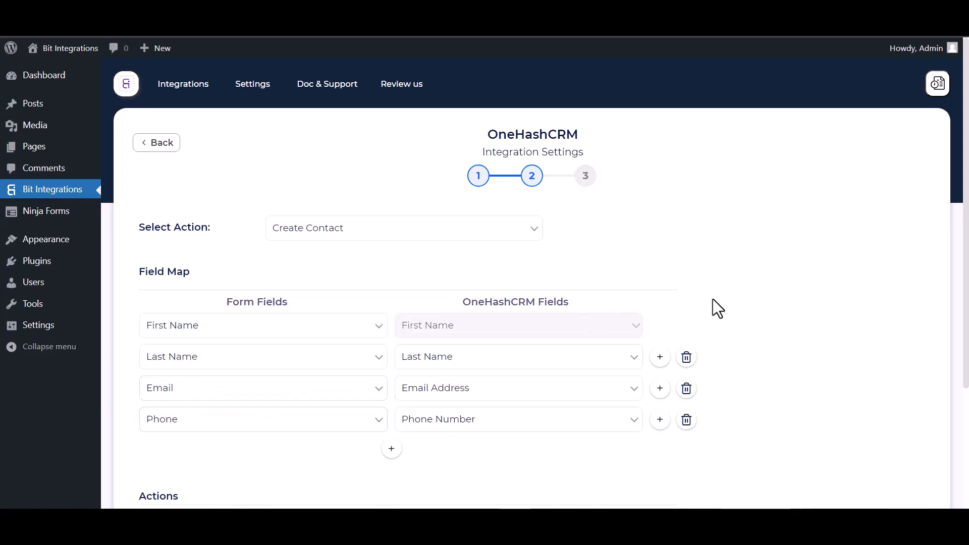
- Preview the Add Status options and the Conditional Logics rule builder, leaving both actions disabled
scroll(719, 287, "down", 3)
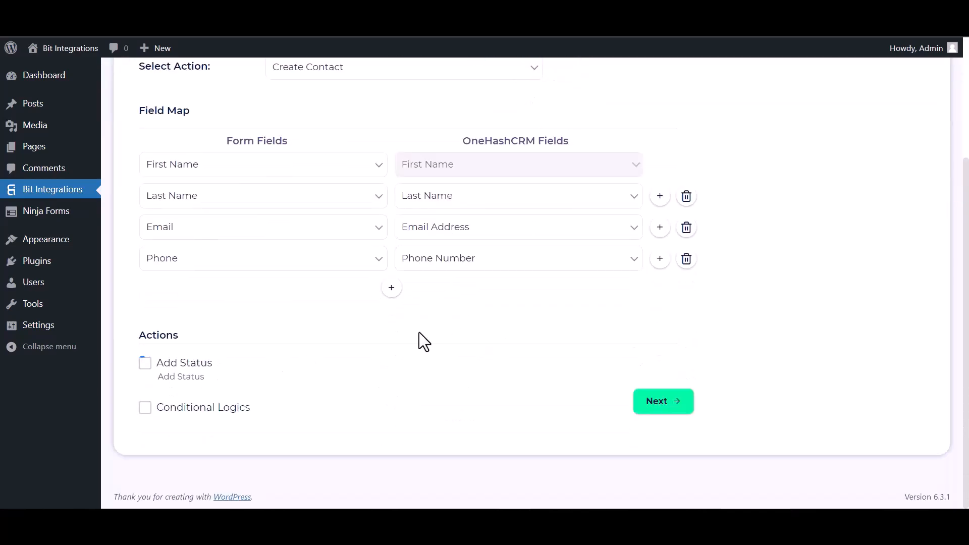
left_click(146, 364)
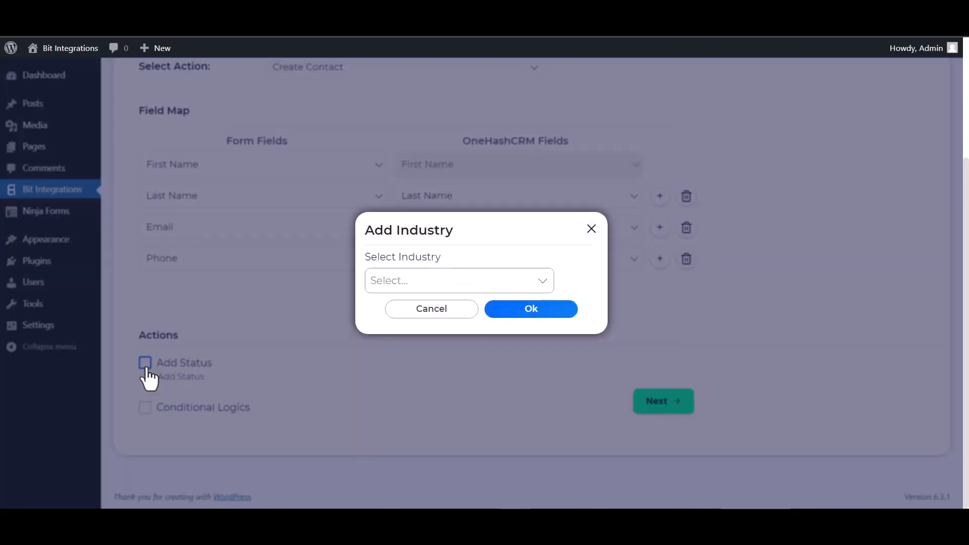
left_click(590, 229)
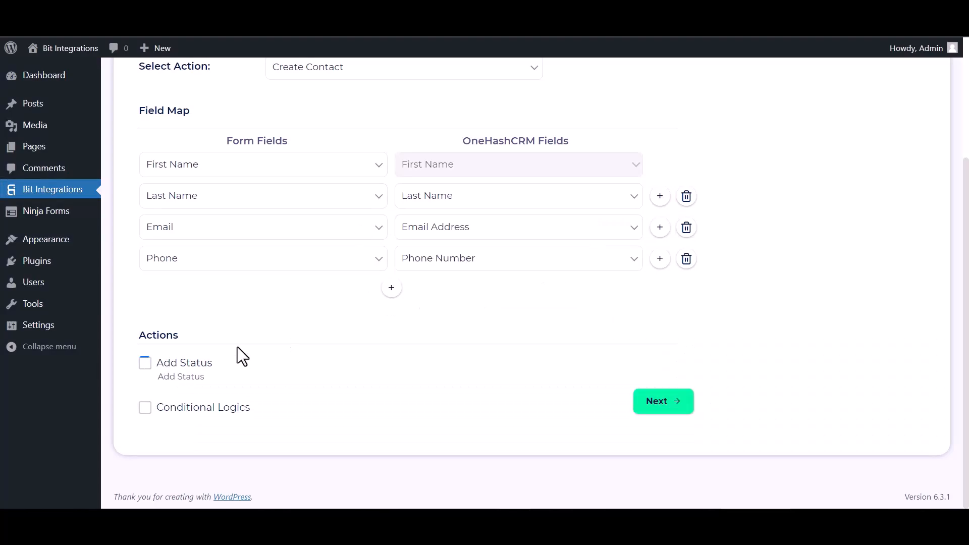
left_click(145, 407)
scroll(351, 350, "down", 3)
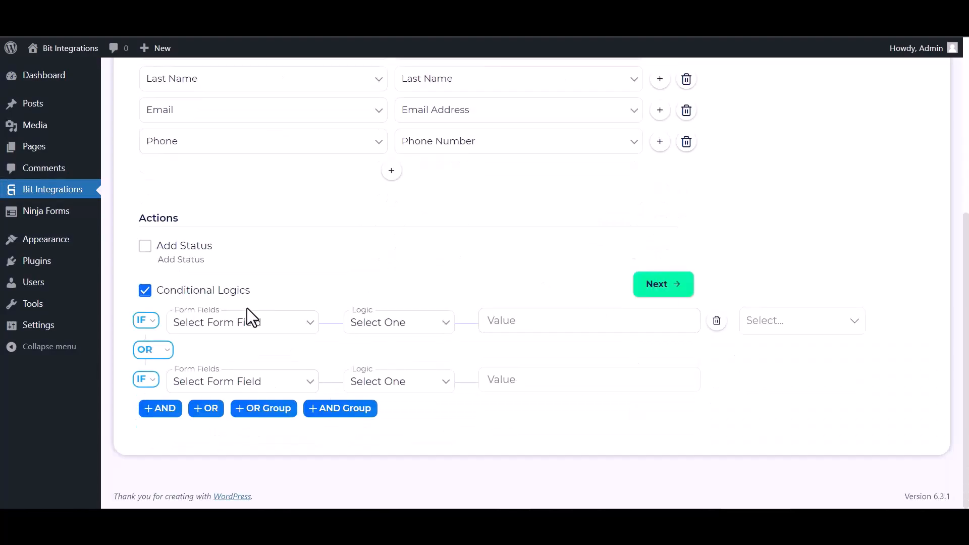
left_click(146, 291)
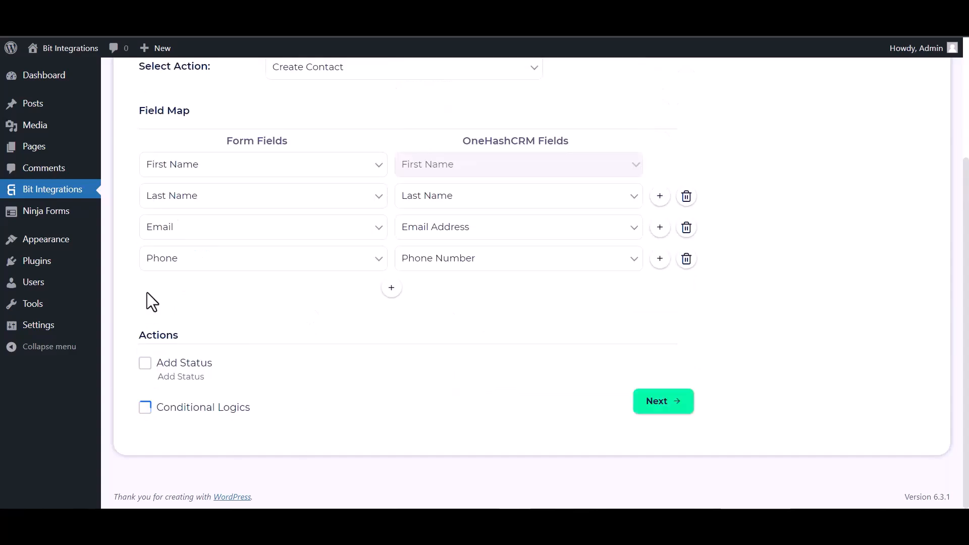
- Continue to the third integration step, then finish and save the OneHashCRM integration
left_click(666, 402)
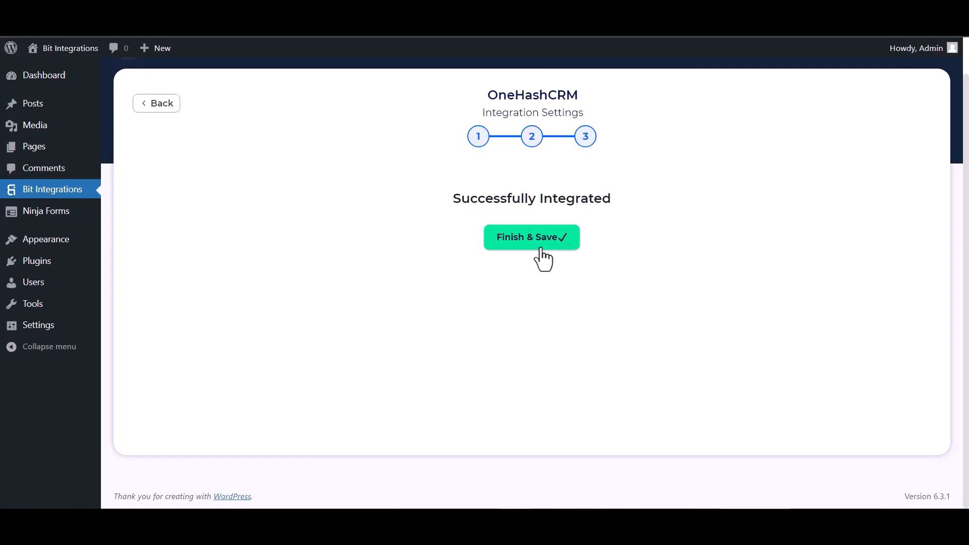
left_click(540, 248)
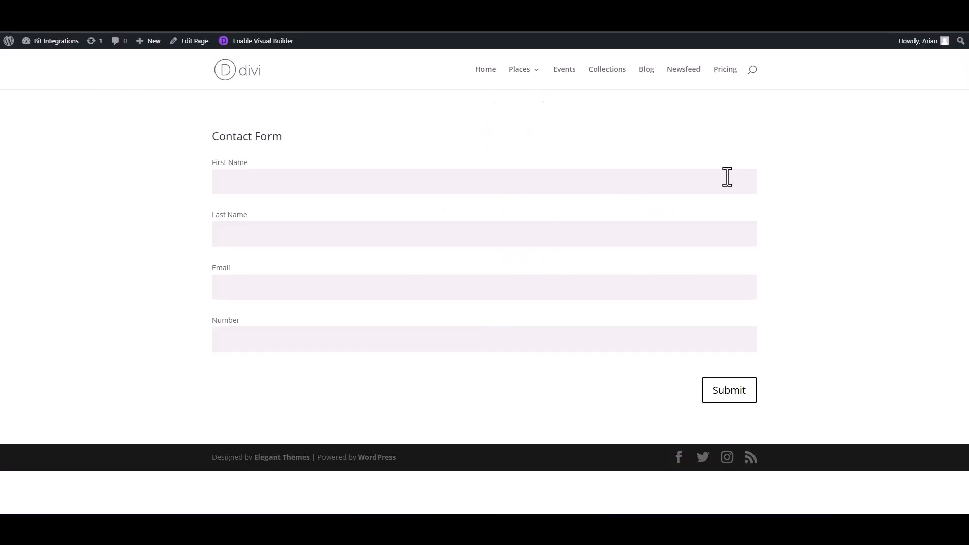
- Fill in the Divi contact form with first name Bit, last name Integrations, the contact's email and phone number, and submit it
left_click(727, 177)
type("Bit")
left_click(686, 236)
left_click(682, 286)
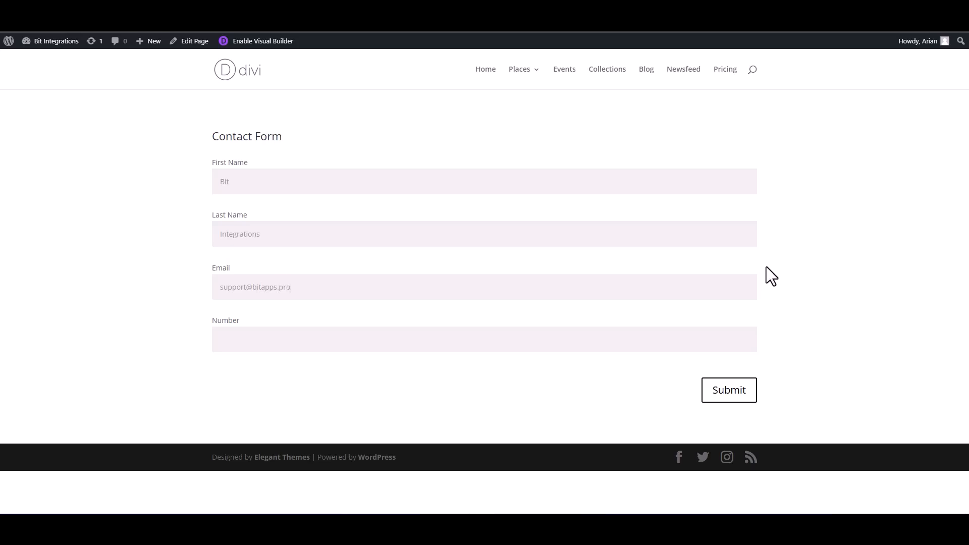
left_click(712, 340)
left_click(737, 392)
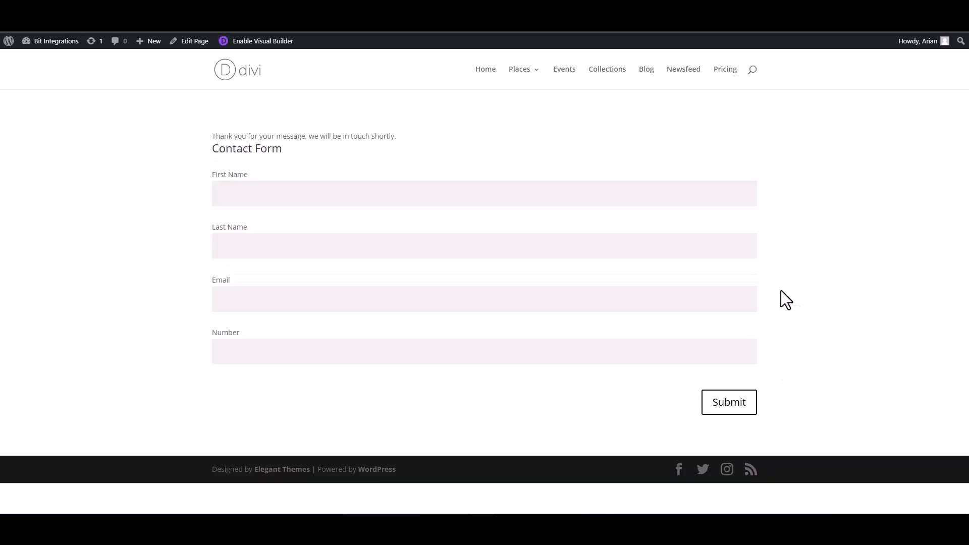
- Check the form's submission message and open the Bit Integrations contact record in OneHashCRM to review its details
left_click_drag(399, 138, 222, 129)
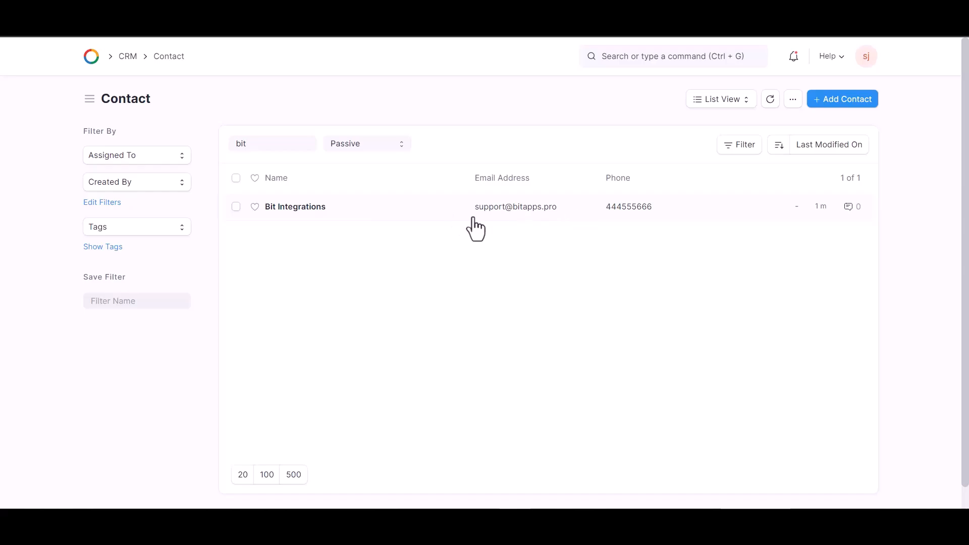
left_click(404, 218)
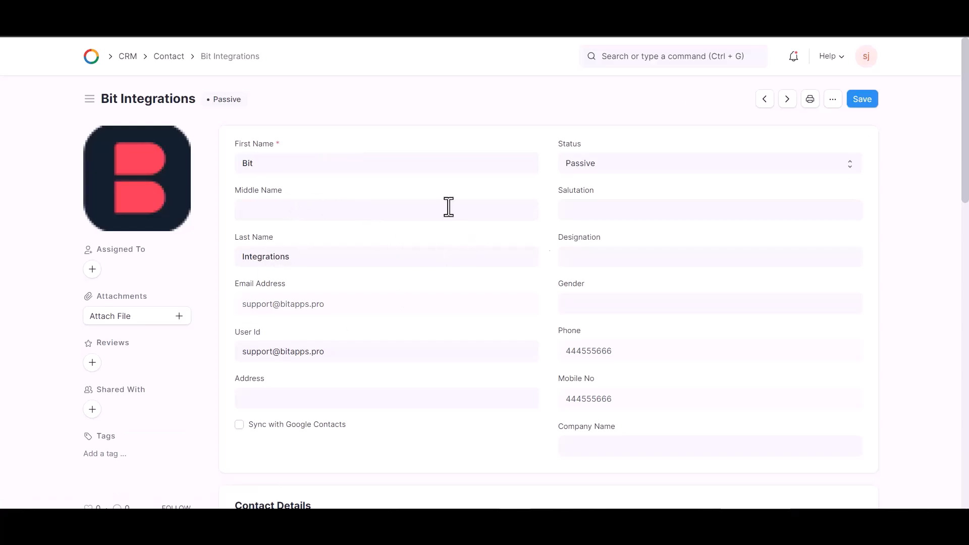